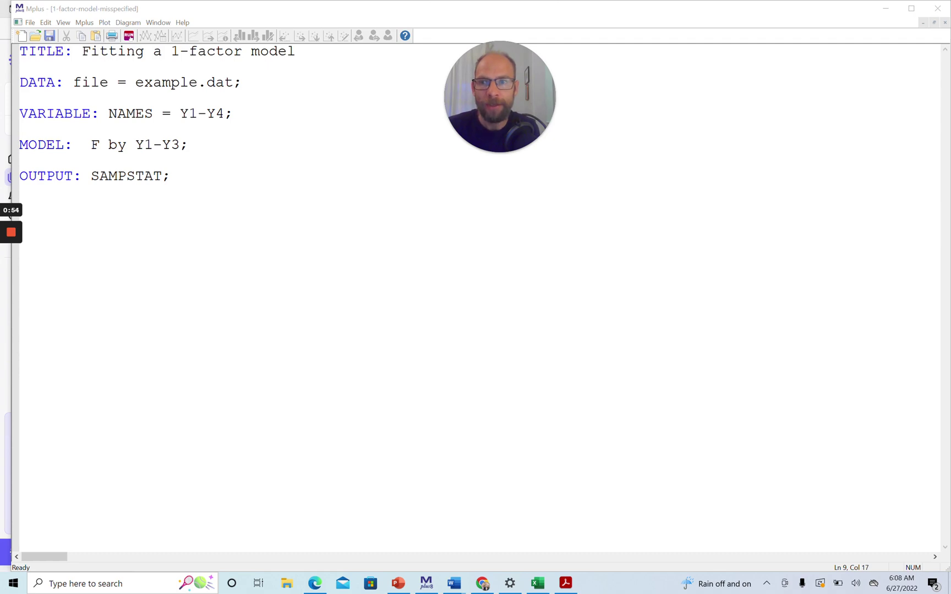
Highlight the MODEL statement "F by Y1-Y3;" and the NAMES = Y1-Y4 statement for review, and run the one-factor analysis
left_click_drag(91, 145, 197, 148)
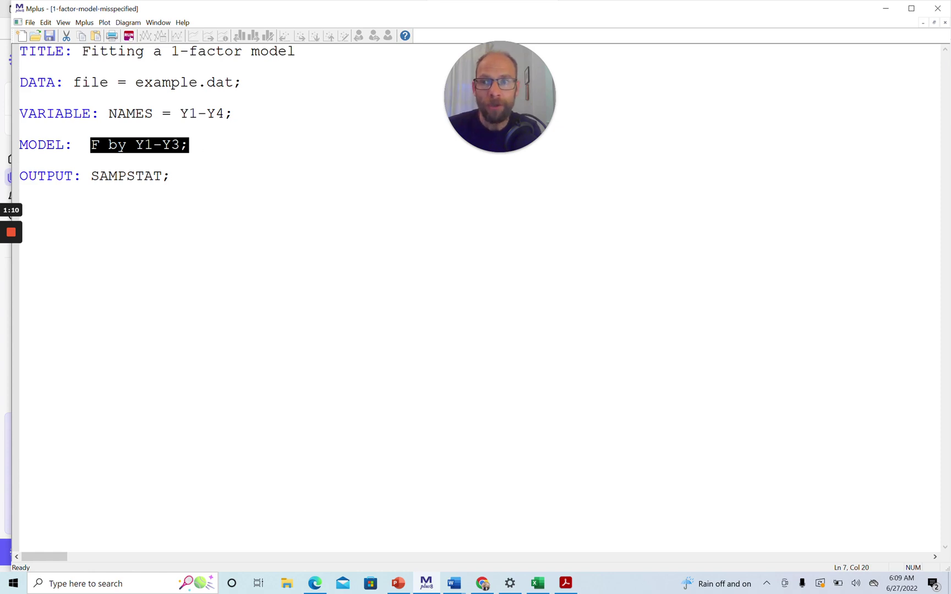
left_click_drag(109, 113, 244, 117)
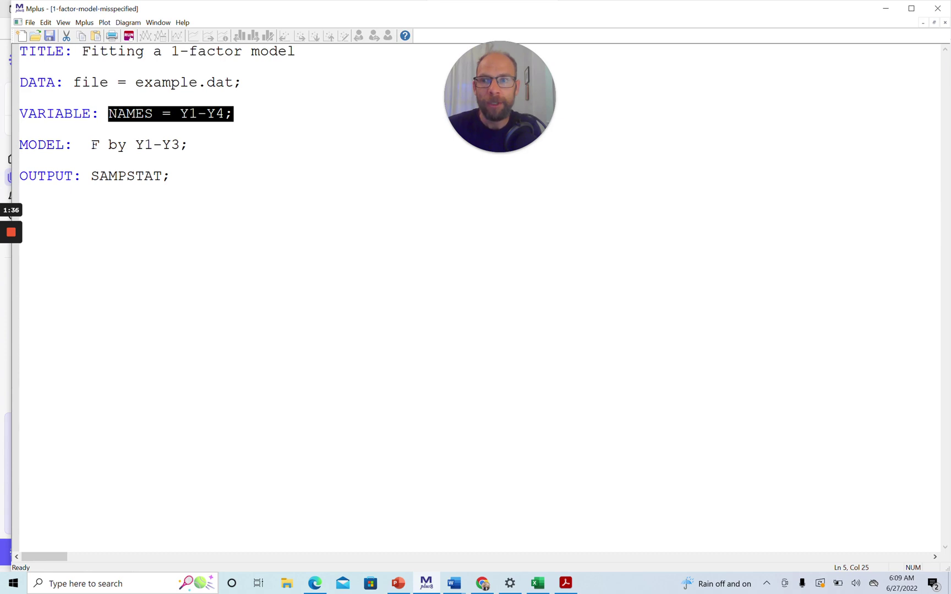
left_click_drag(91, 145, 206, 159)
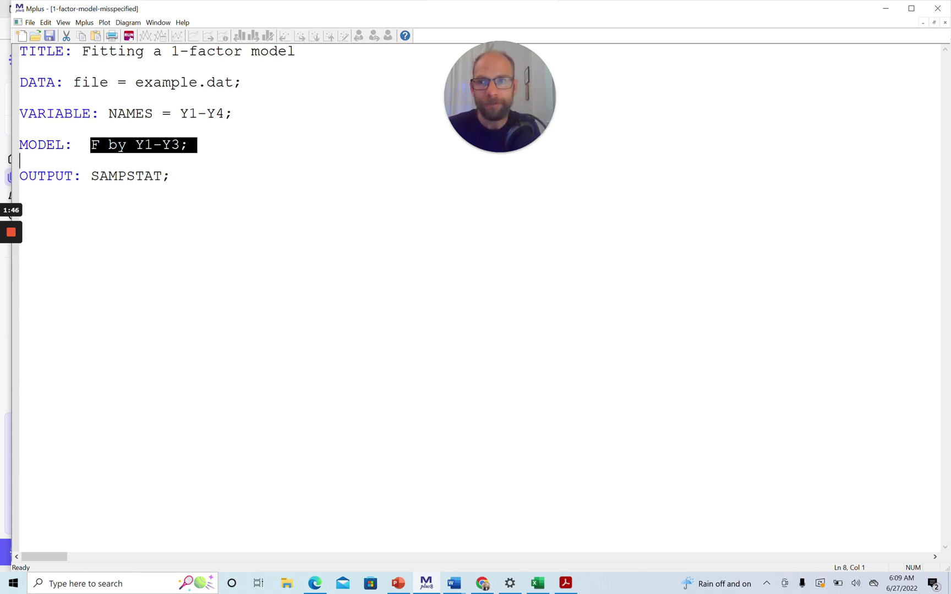
left_click(129, 36)
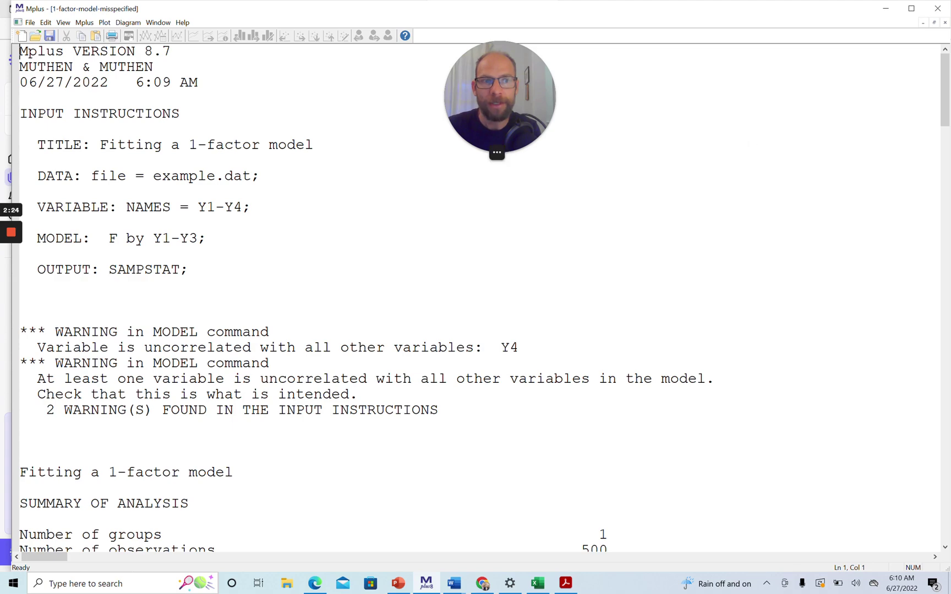
Review the output from the MODEL command warnings and analysis summary through the sample means and covariances of Y1 to Y4
left_click_drag(944, 106, 944, 130)
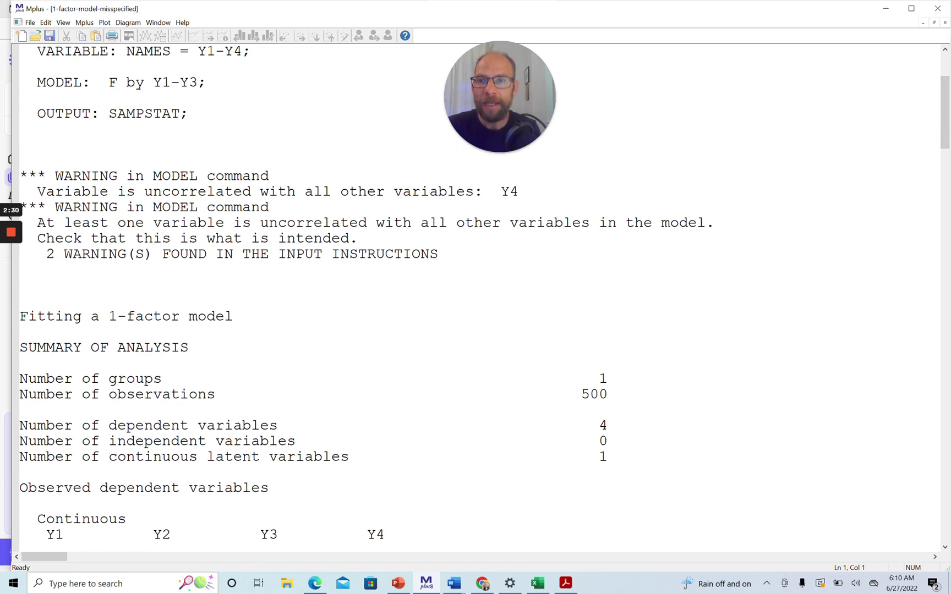
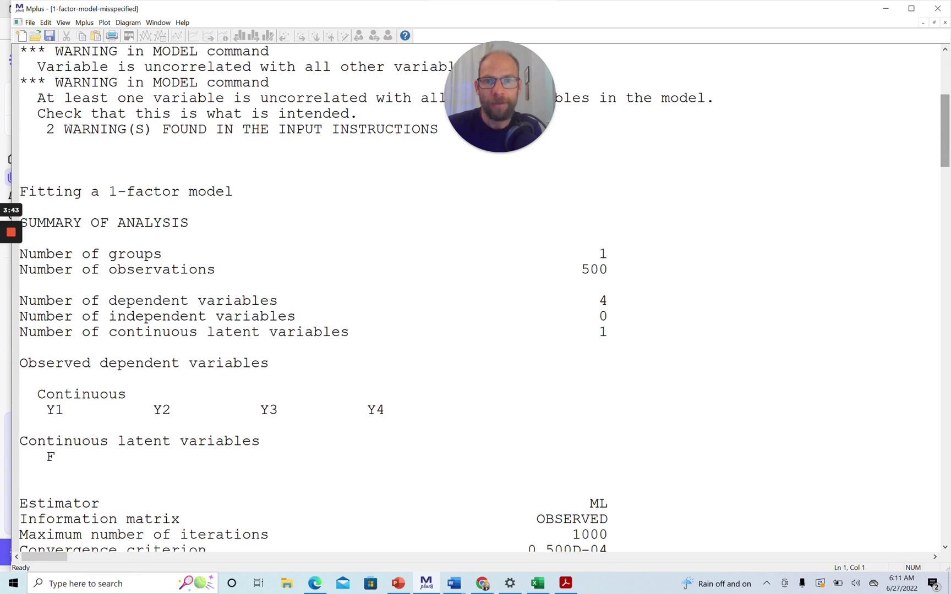
left_click_drag(581, 270, 608, 270)
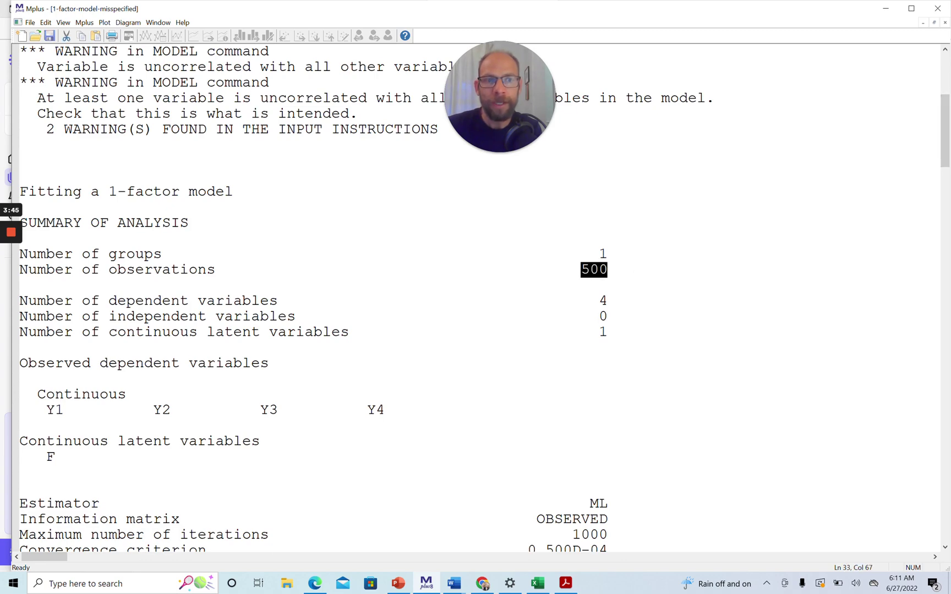
left_click_drag(942, 144, 935, 229)
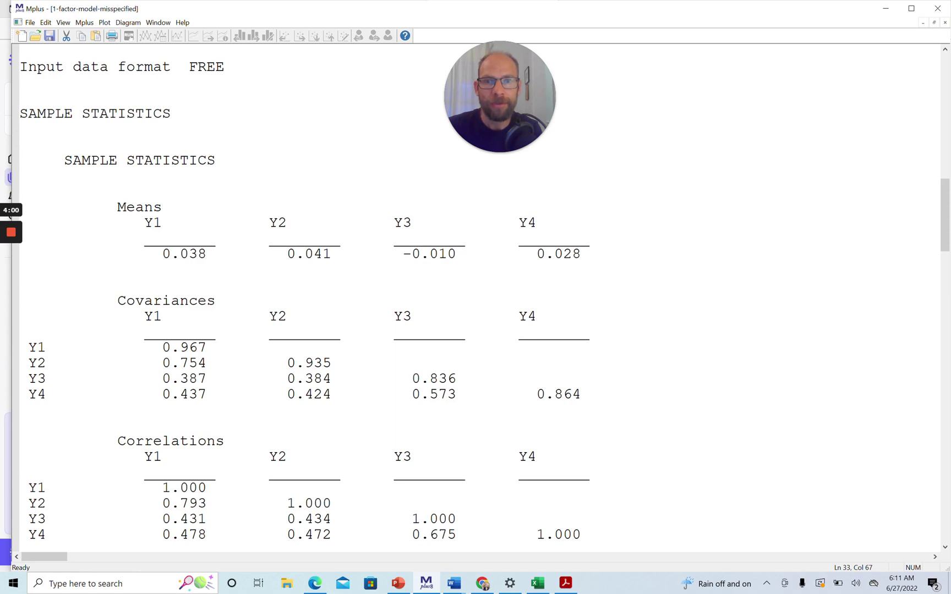
left_click_drag(126, 223, 20, 271)
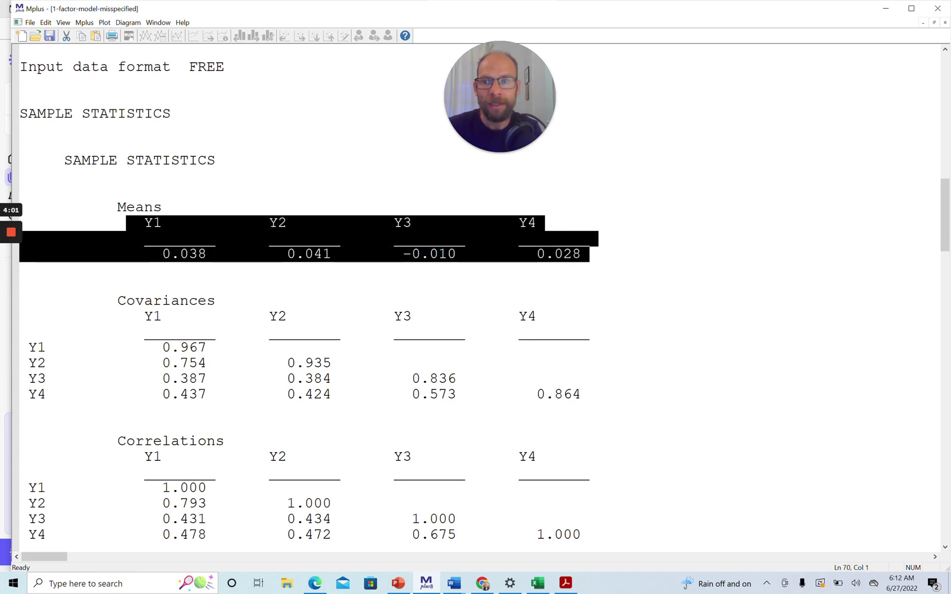
left_click_drag(144, 347, 19, 427)
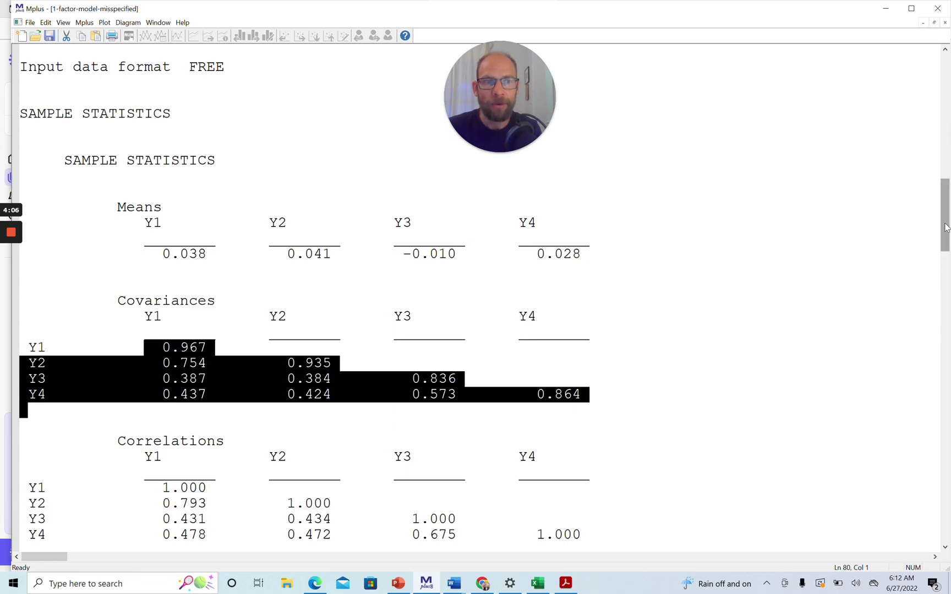
Examine the sample correlation matrix, highlighting the correlations of Y4 with Y1 and with Y3
left_click_drag(946, 228, 946, 249)
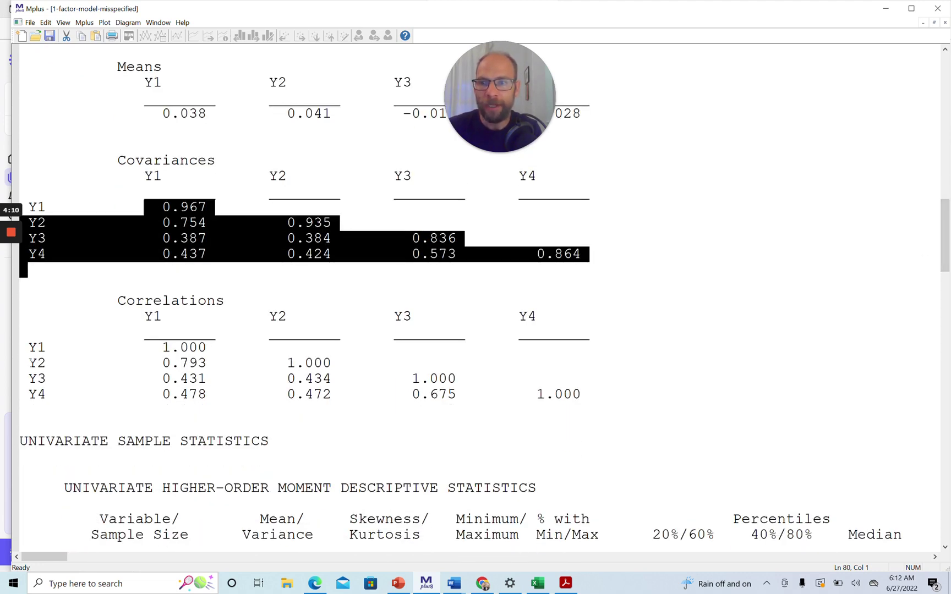
left_click_drag(27, 364, 465, 394)
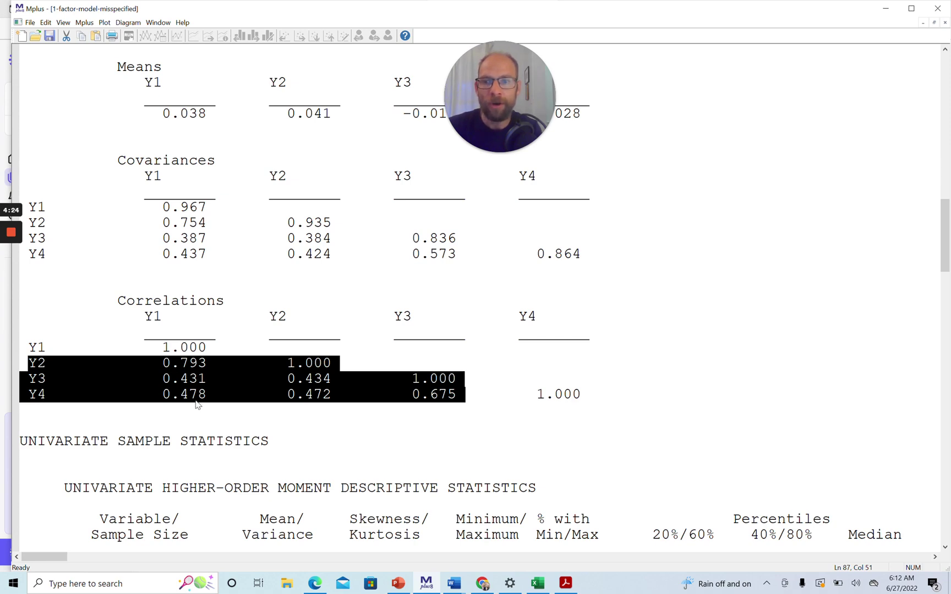
left_click_drag(207, 394, 137, 397)
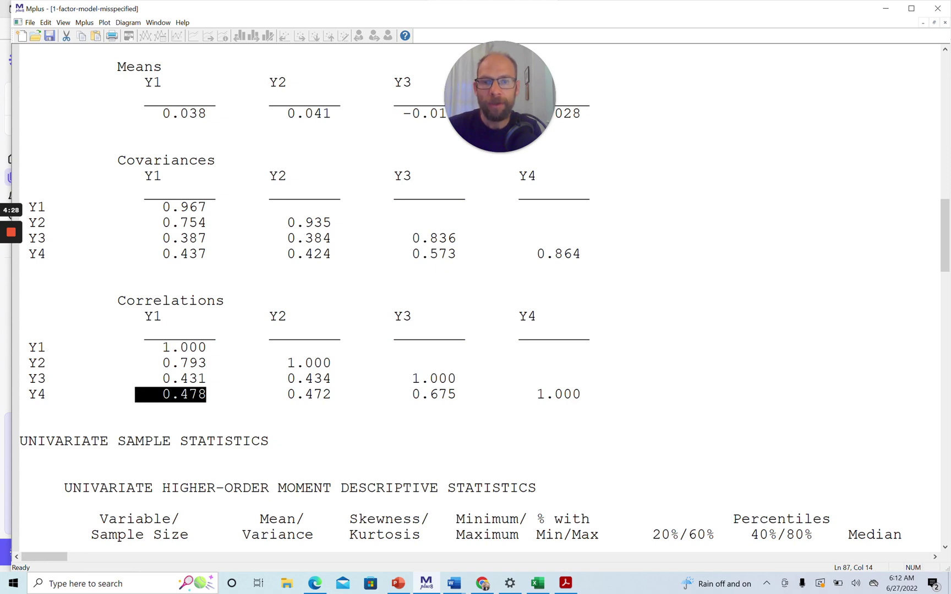
left_click_drag(456, 395, 416, 394)
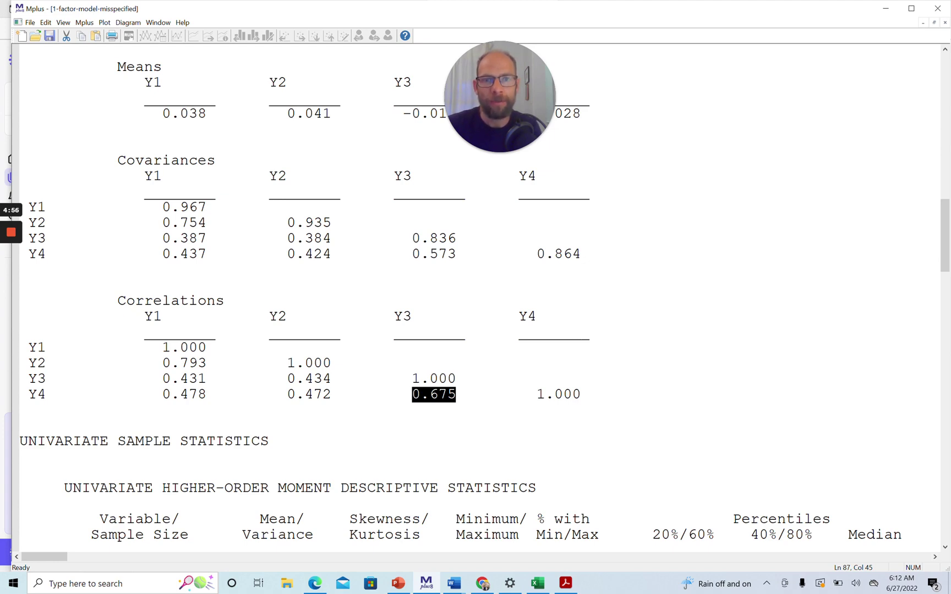
Check the model estimation termination message below the univariate sample statistics by highlighting it
left_click_drag(948, 238, 948, 304)
left_click(373, 270)
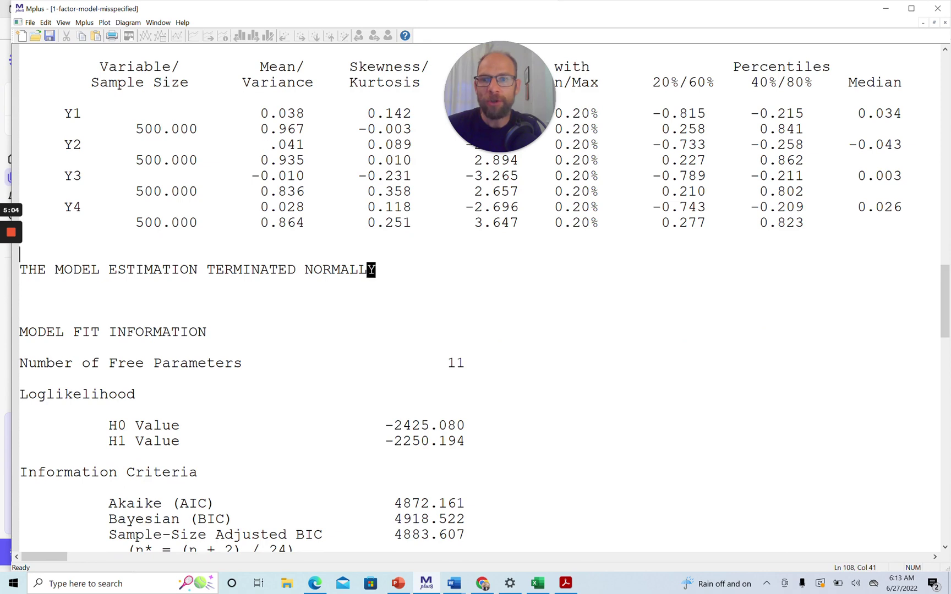
left_click_drag(372, 270, 264, 257)
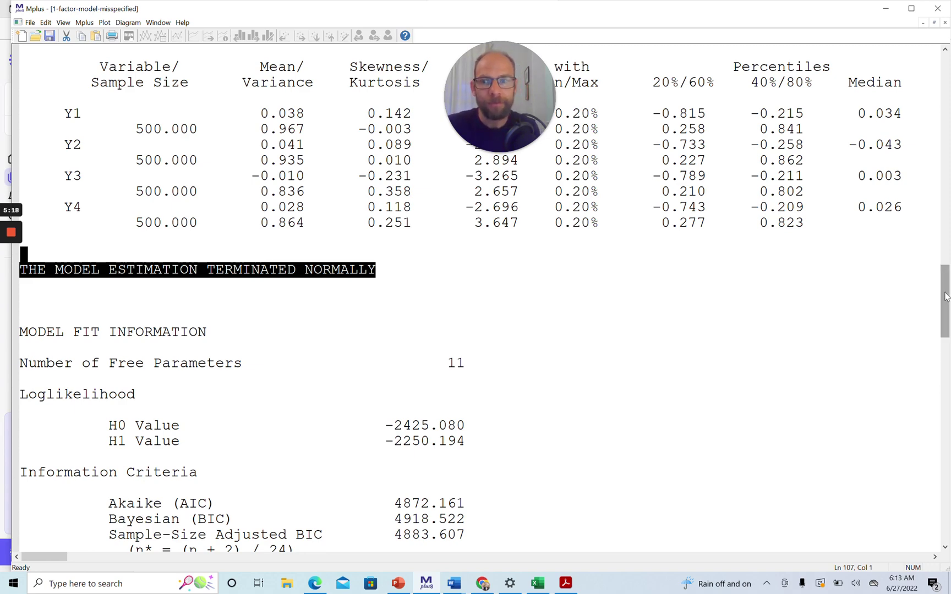
Examine the Chi-Square Test of Model Fit, highlighting its value, degrees of freedom and p-value in turn
left_click_drag(946, 297, 946, 313)
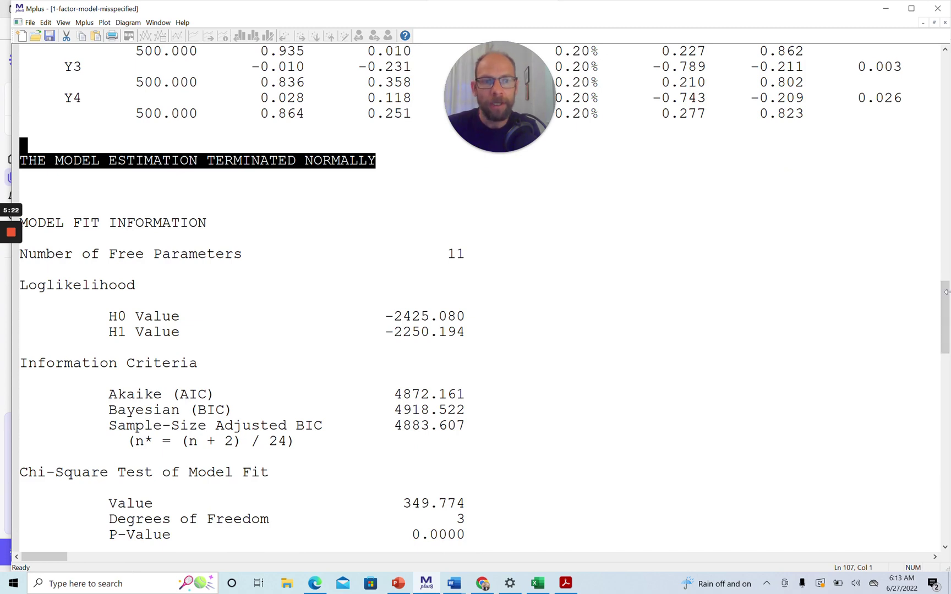
left_click_drag(946, 292, 946, 331)
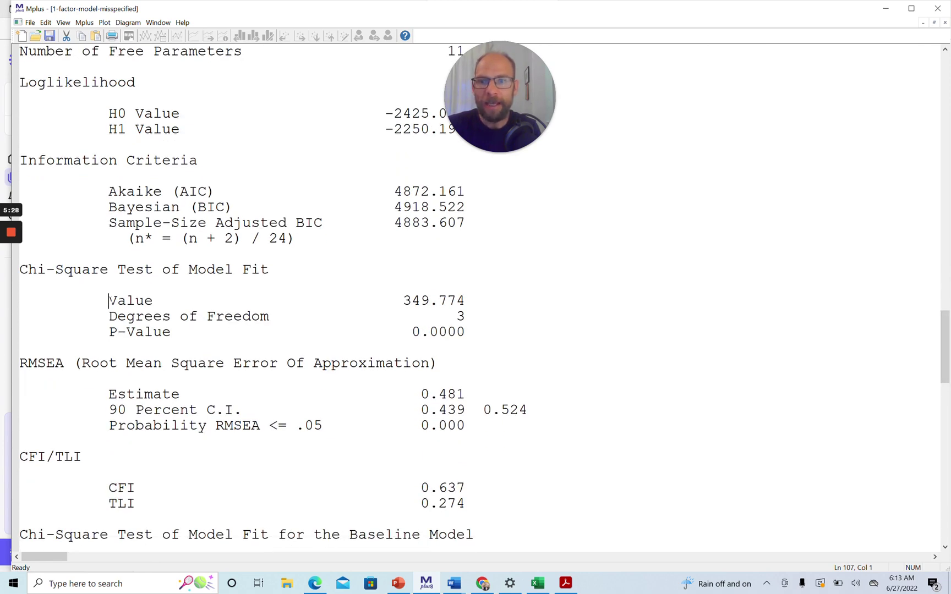
left_click_drag(110, 300, 487, 308)
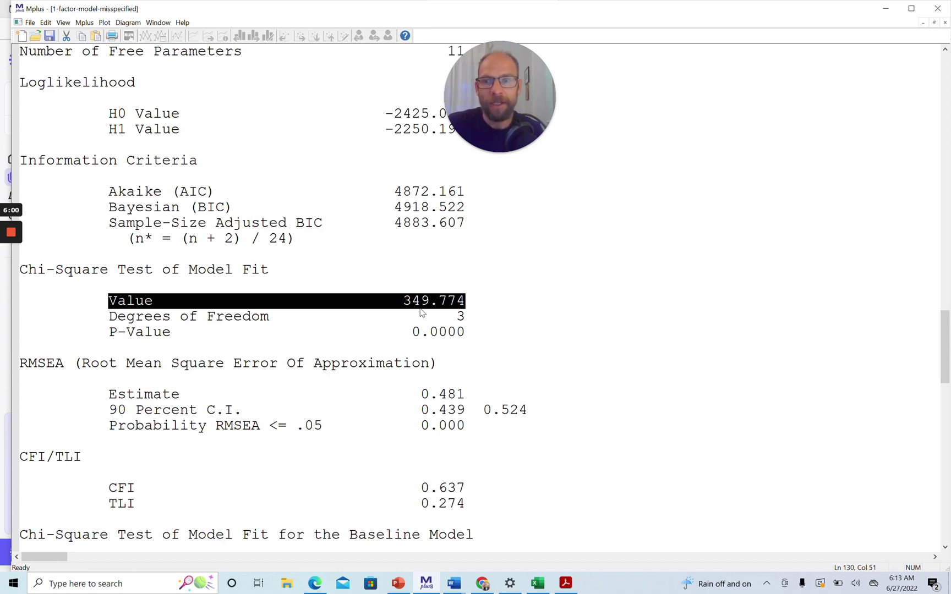
key("Down")
key("shift+Left")
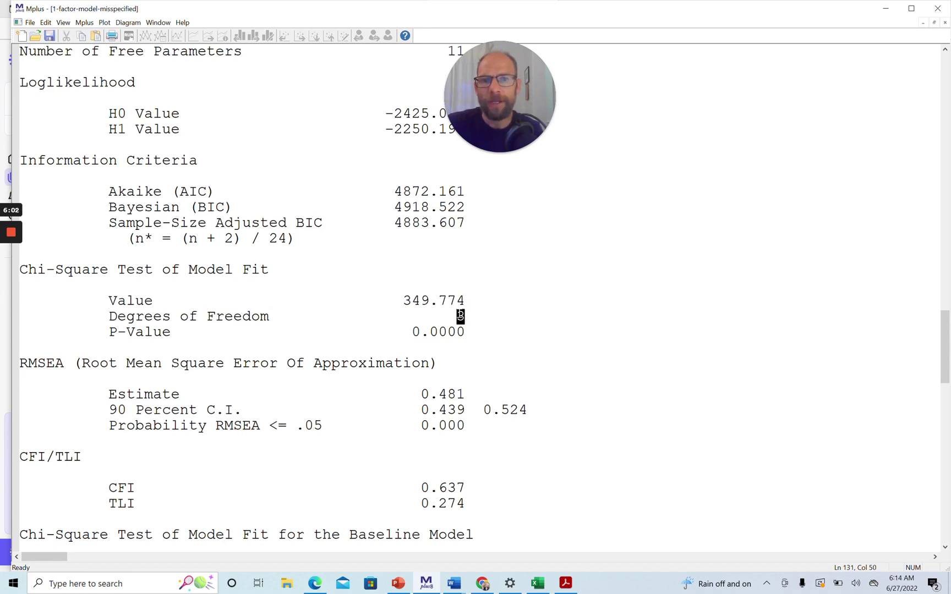
key("Down")
key("shift+Left")
key("shift+Left")
key("shift+Left")
key("shift+Left")
key("shift+Left")
key("shift+Left")
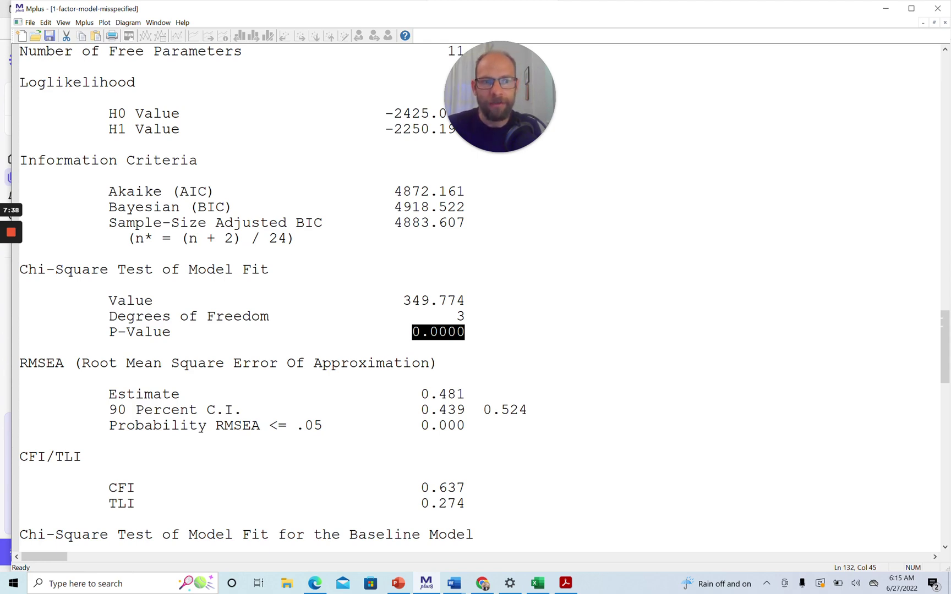
Examine the remaining fit indices, highlighting the RMSEA estimate and the CFI and TLI values and continuing to the SRMR
scroll(945, 347, "down", 2)
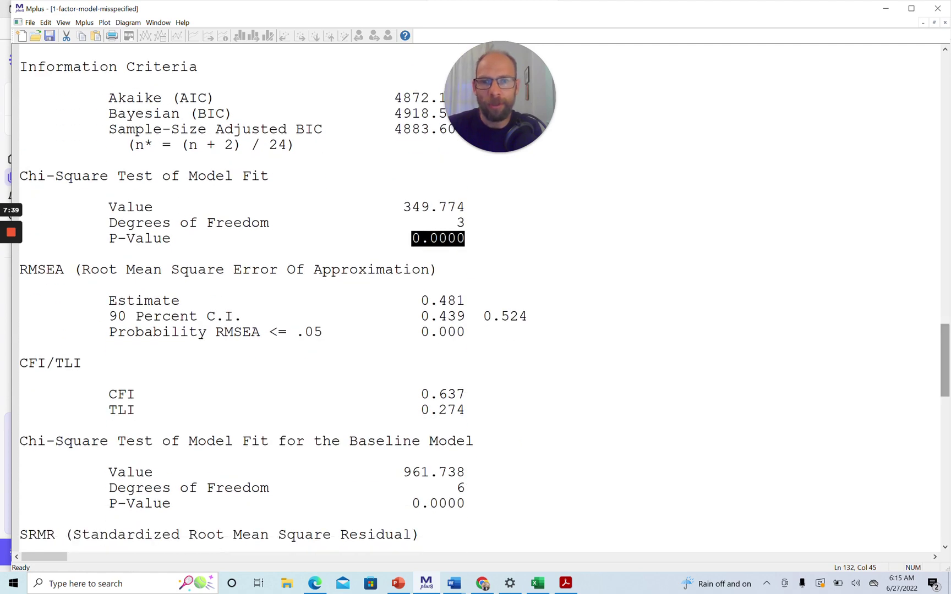
left_click_drag(420, 301, 465, 301)
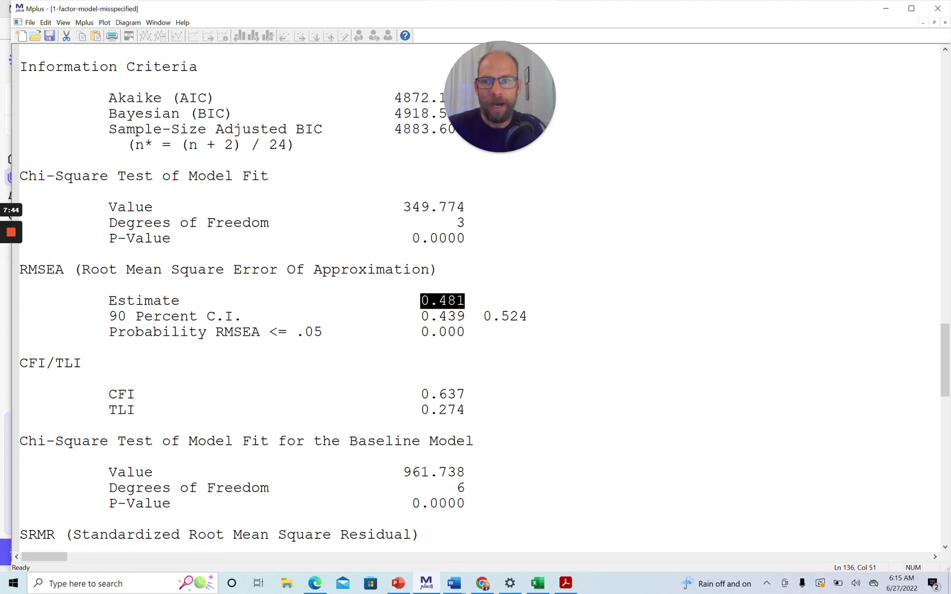
left_click_drag(420, 394, 465, 410)
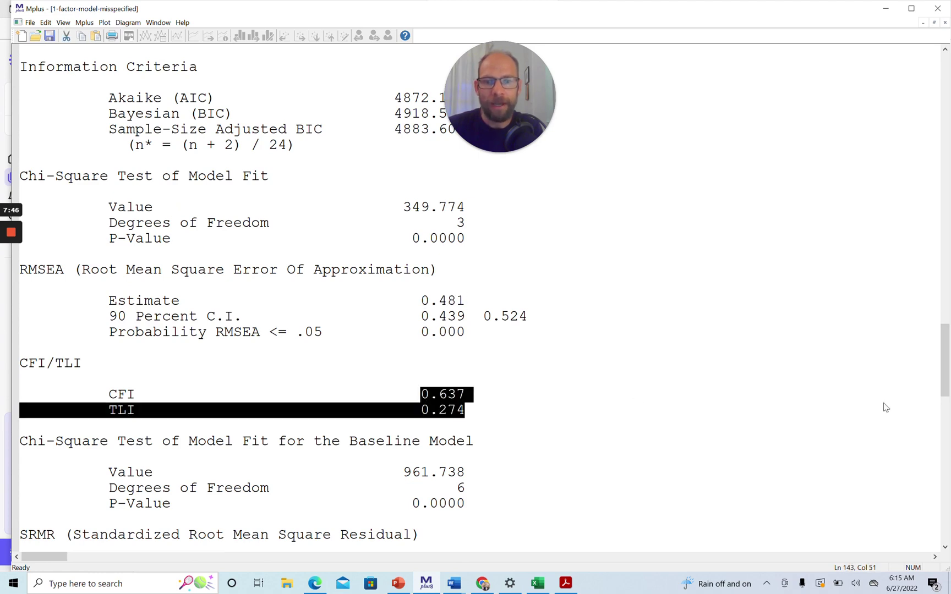
left_click_drag(946, 366, 942, 390)
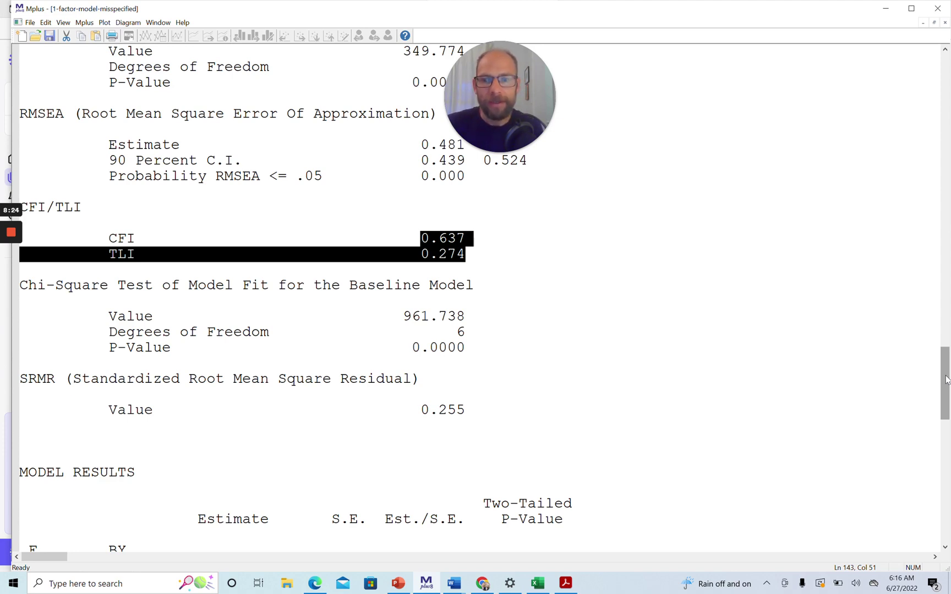
Examine the MODEL RESULTS, highlighting the loadings of F, the mean and variance of Y4, and the Y3 indicator
left_click_drag(945, 380, 946, 430)
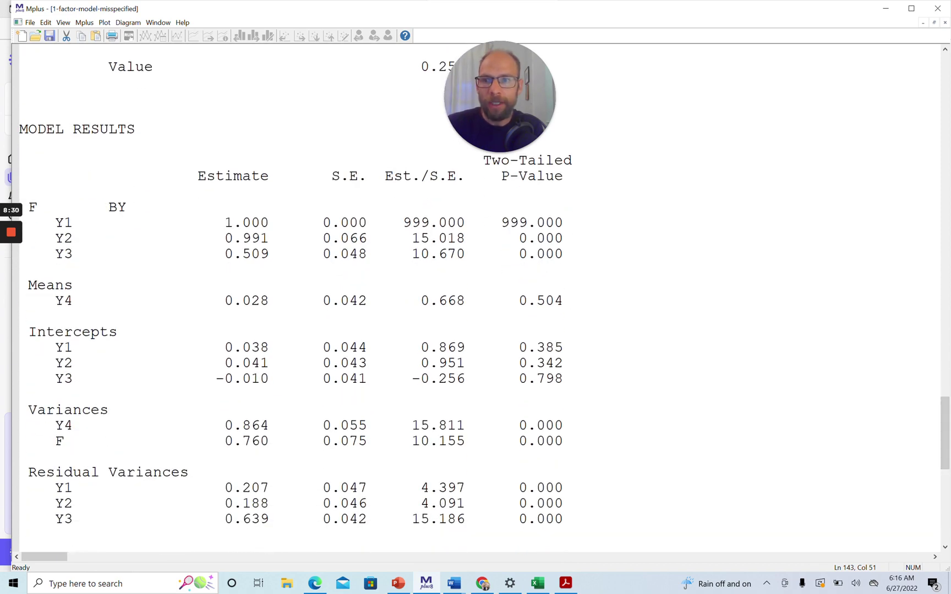
left_click_drag(28, 207, 256, 266)
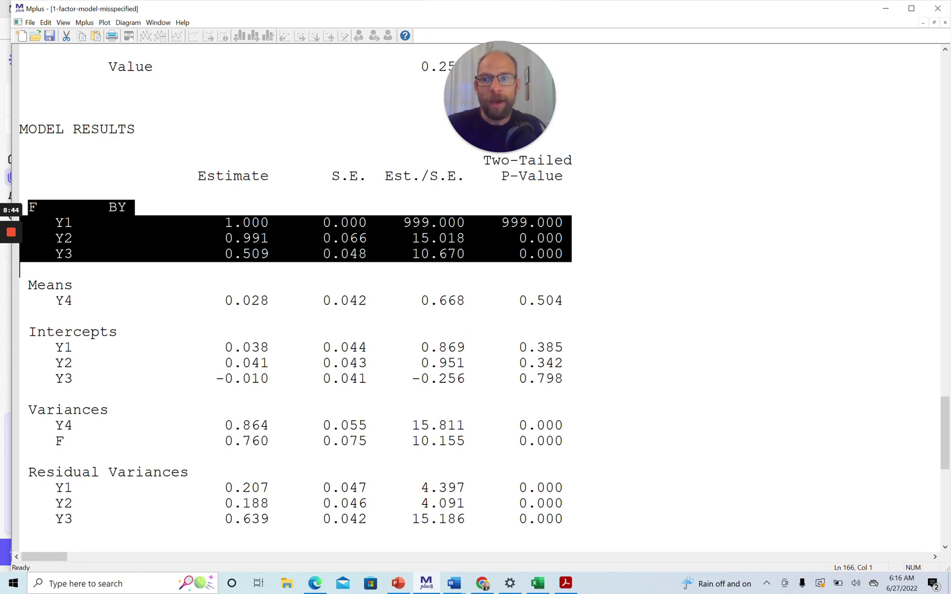
left_click_drag(55, 300, 265, 302)
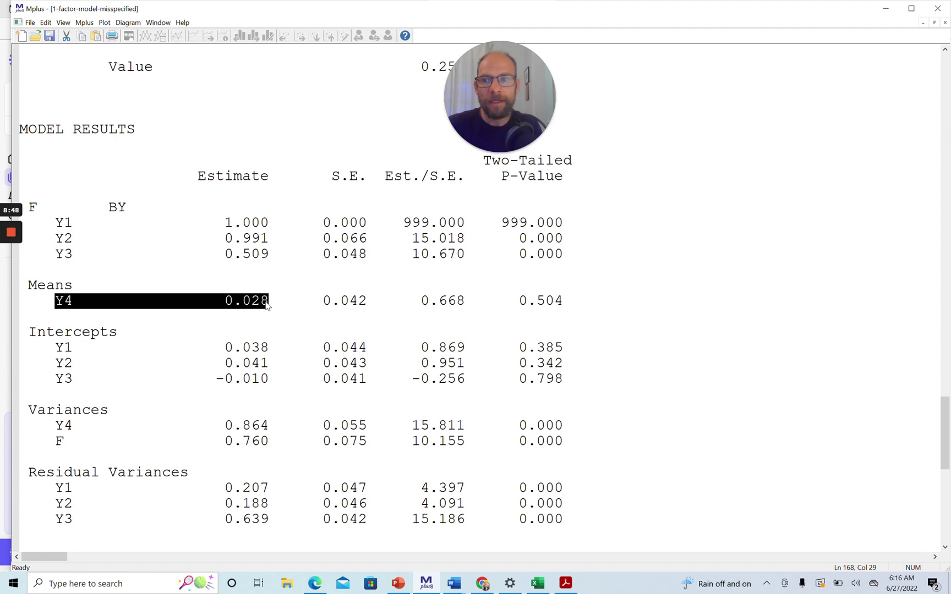
left_click_drag(55, 425, 269, 425)
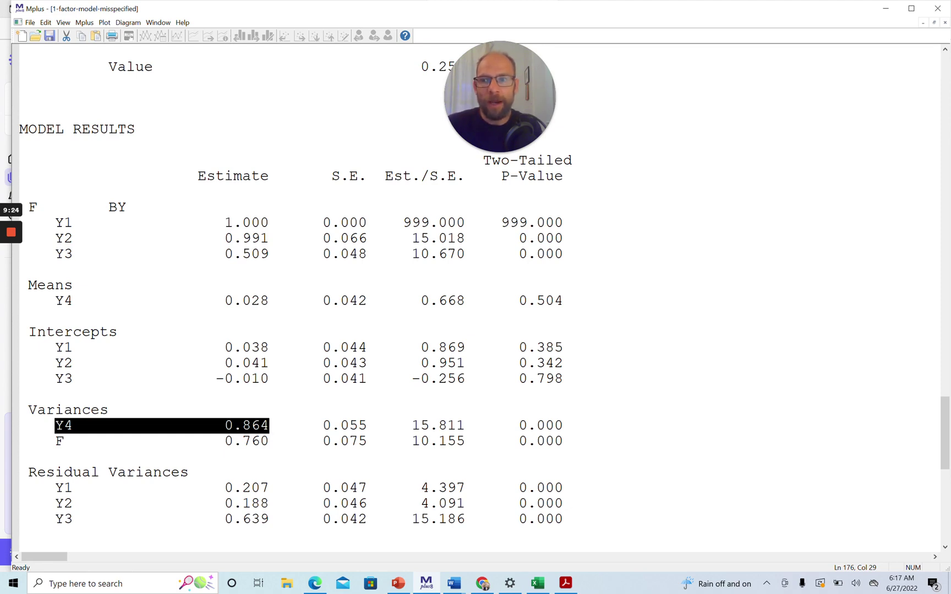
left_click_drag(55, 222, 77, 259)
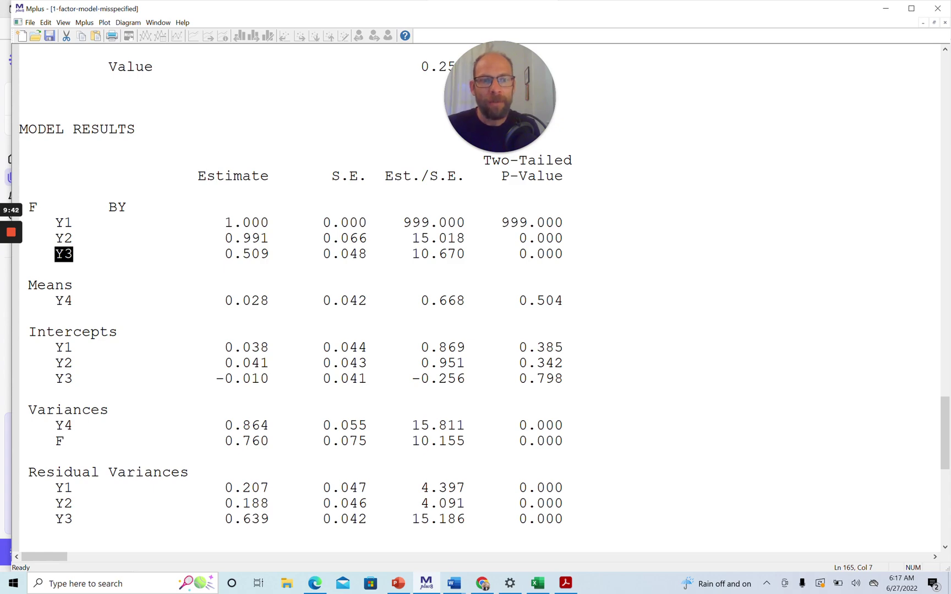
Recheck the Y4 row of the sample correlations and return to the MODEL command warnings near the start of the output
left_click_drag(941, 416, 940, 234)
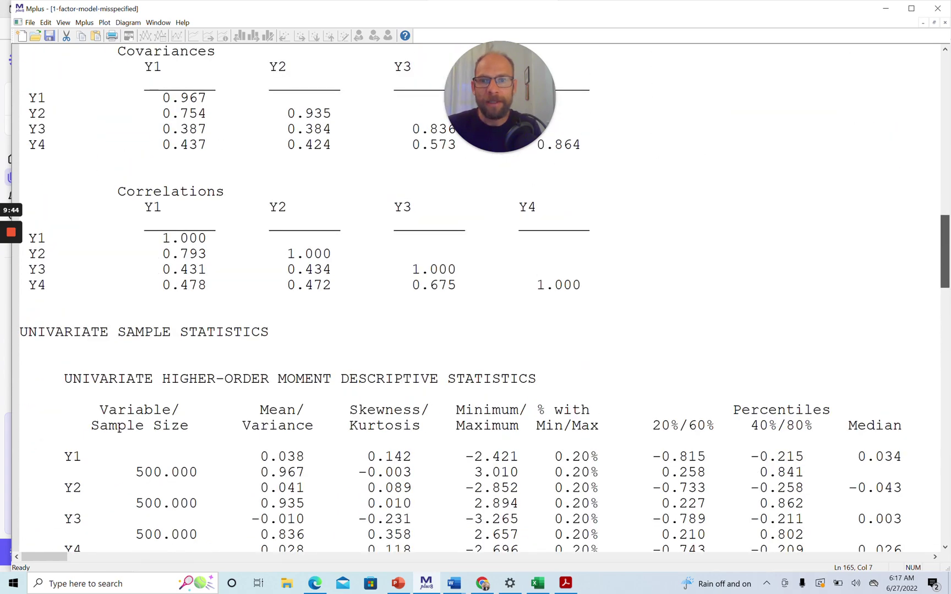
left_click_drag(29, 285, 255, 302)
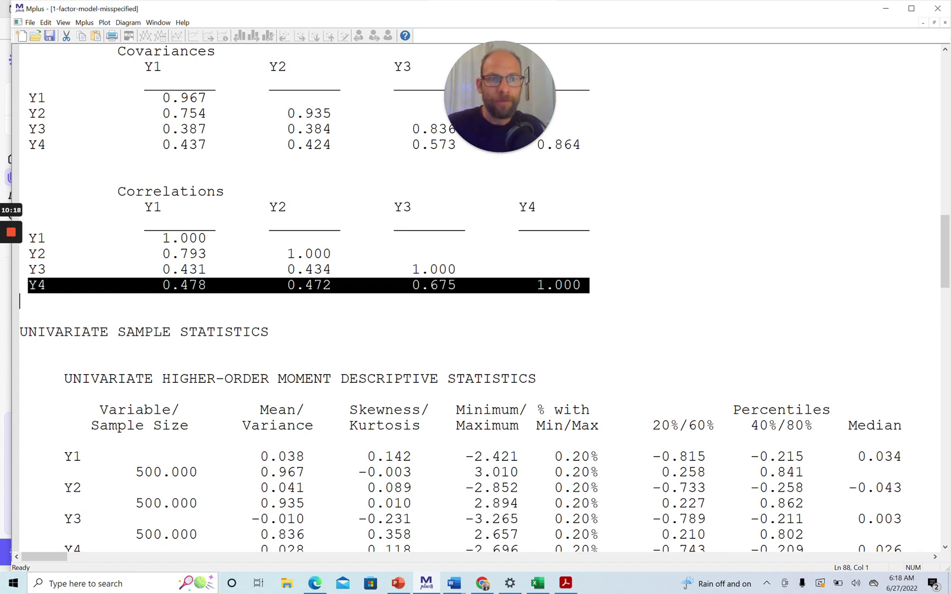
left_click_drag(943, 238, 923, 84)
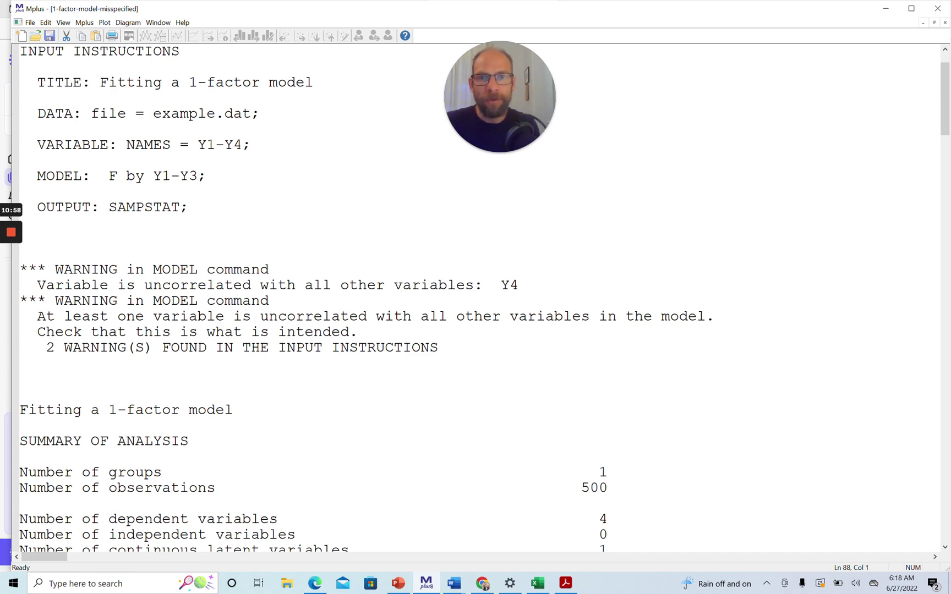
Close the output to return to the input file and begin a "USEVARIABLES =" statement on its own line below the NAMES statement
left_click(945, 22)
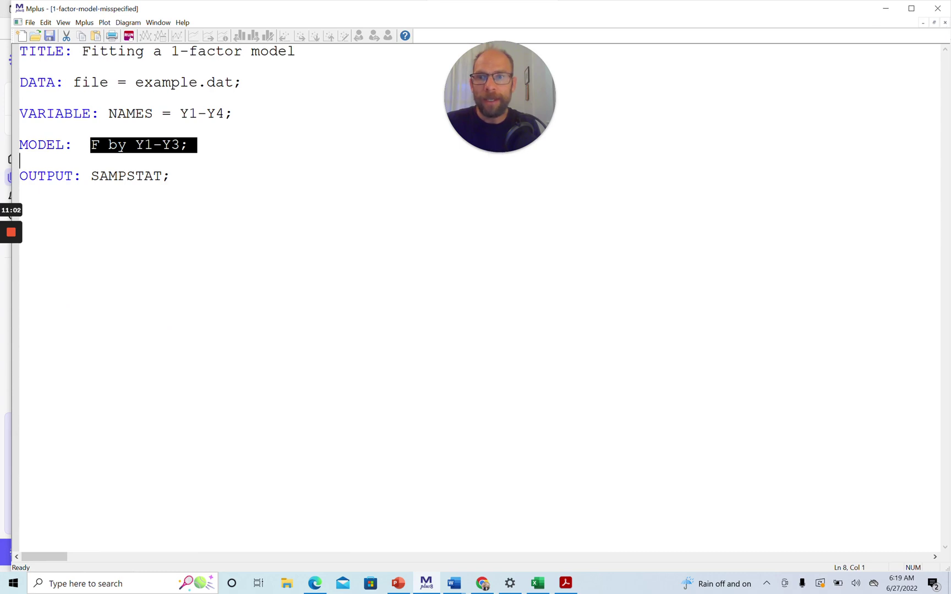
left_click(234, 113)
key("Return")
key("Return")
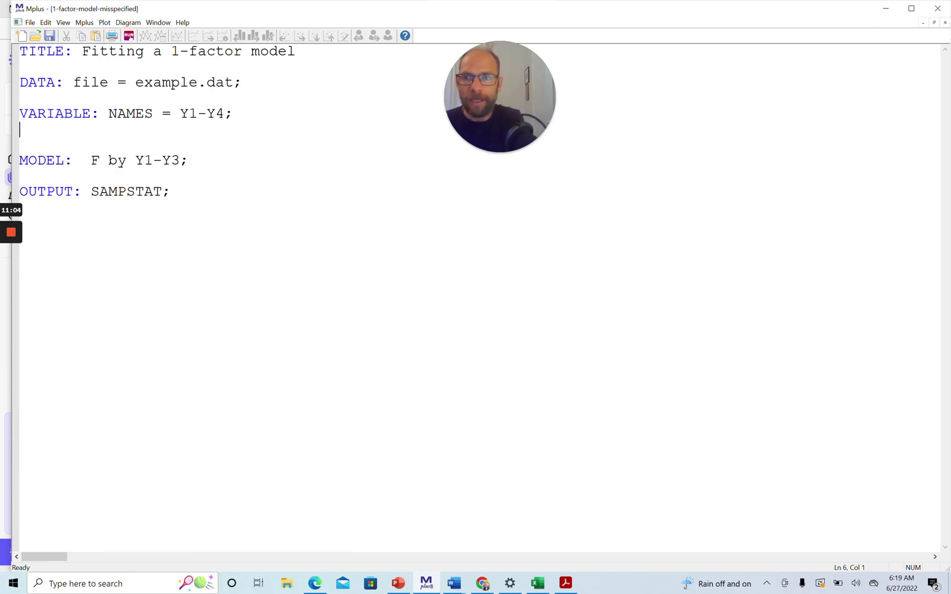
type("USE")
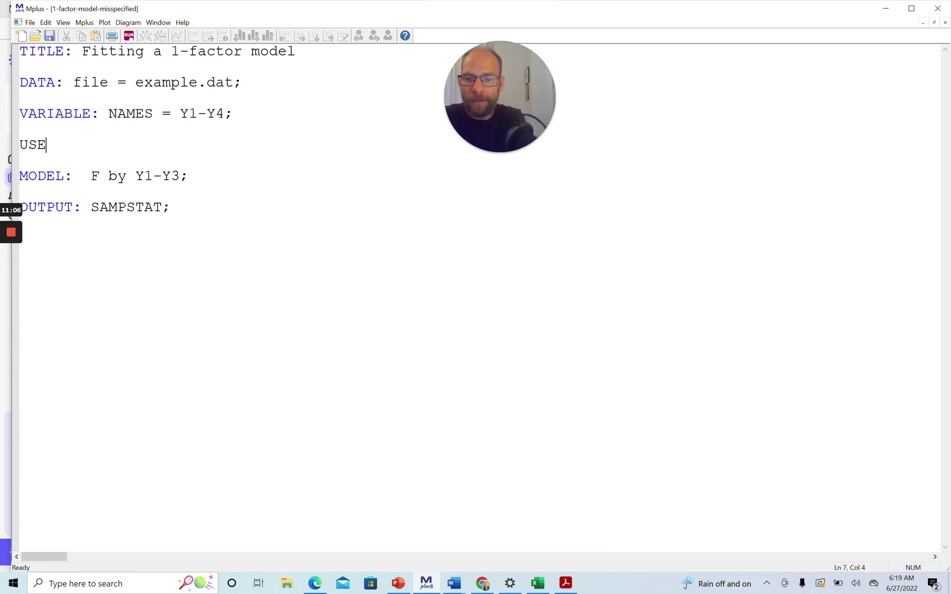
type("VARIABL")
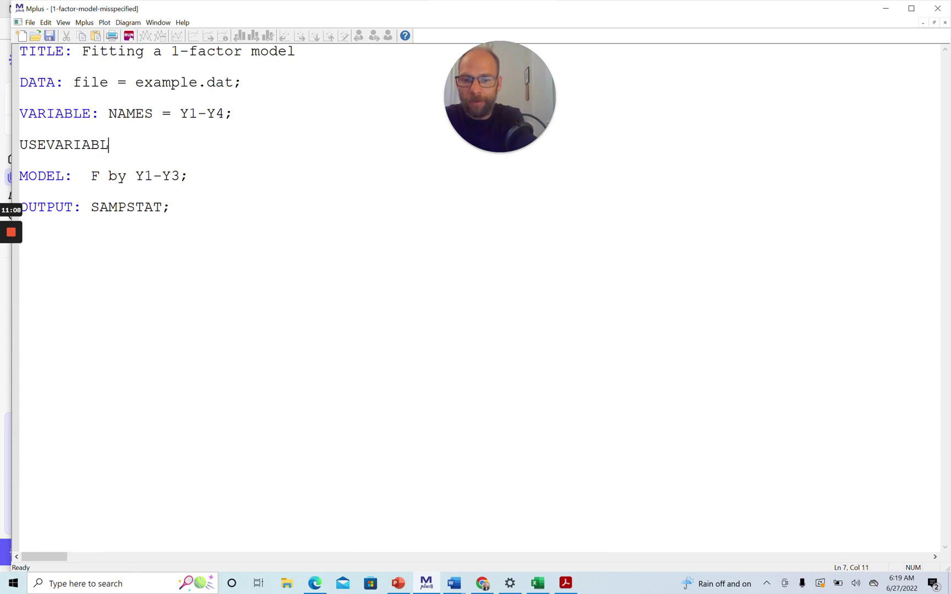
type("ES =")
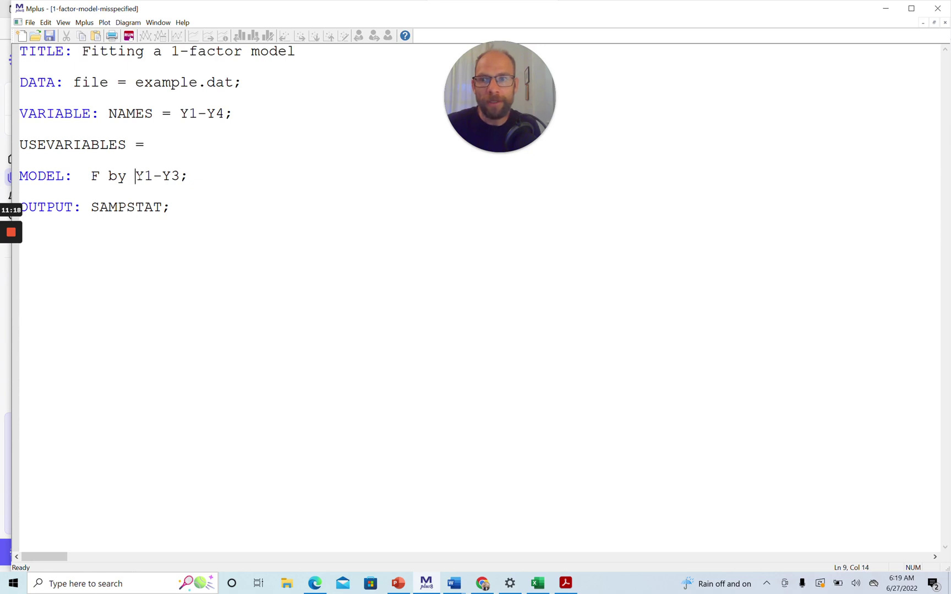
Complete the USEVARIABLES statement with "Y1-Y3;" copied from the MODEL command, and run the analysis, saving the input changes
left_click_drag(136, 176, 191, 180)
key("ctrl+c")
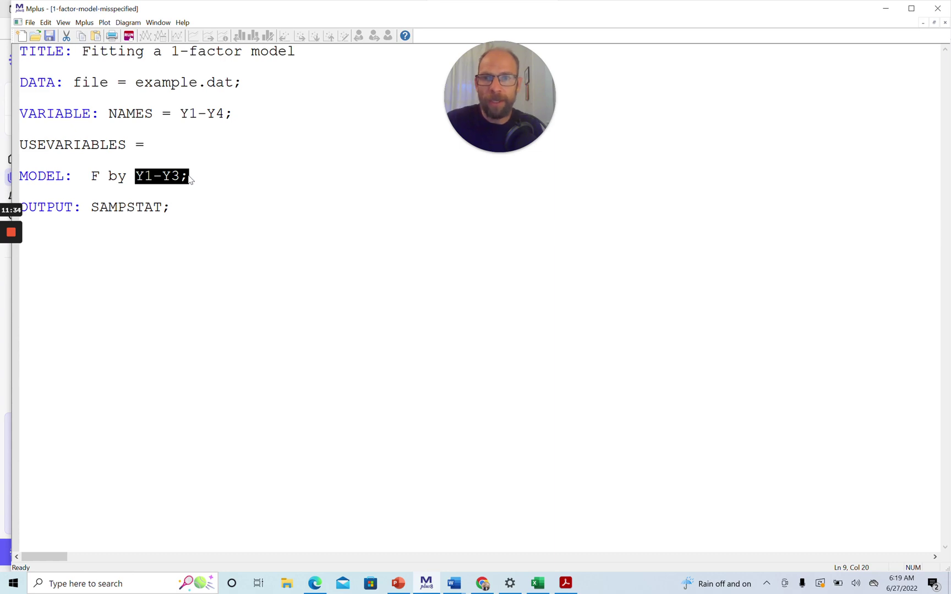
key("Up")
key("Up")
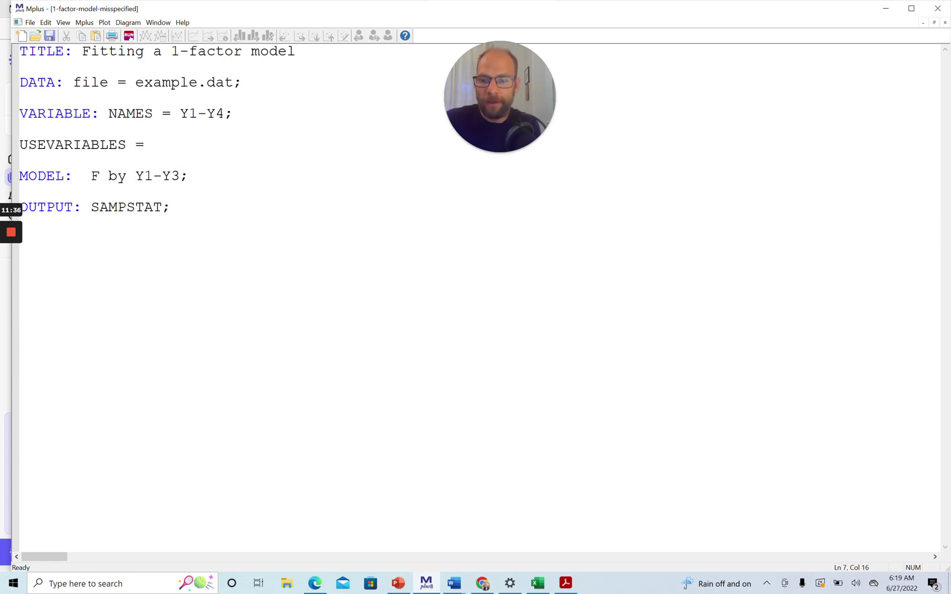
key("ctrl+v")
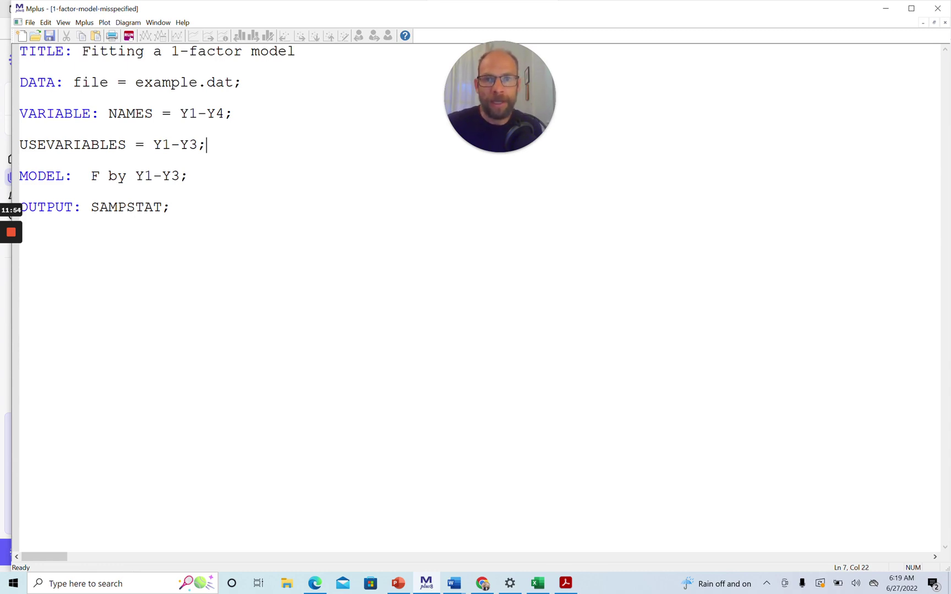
left_click(130, 36)
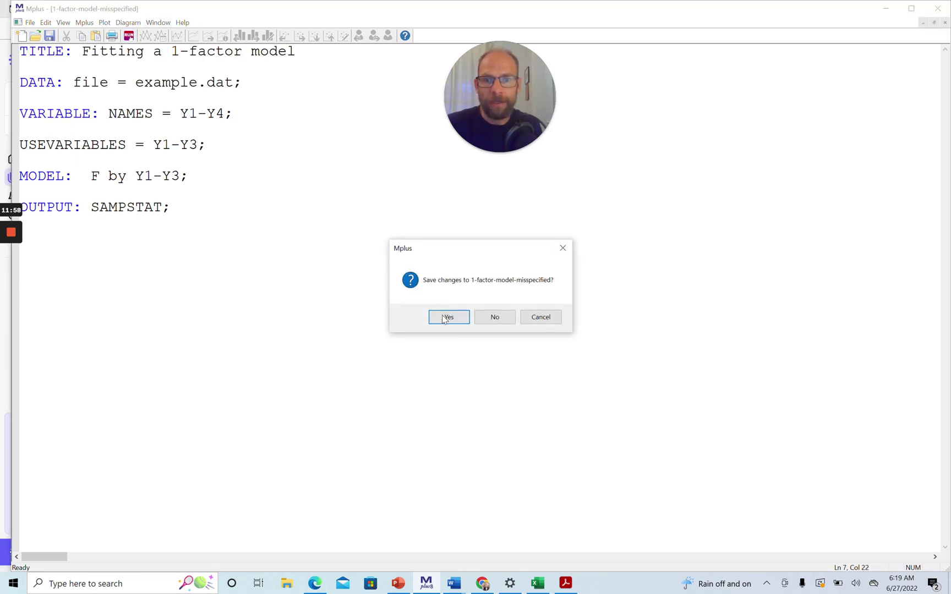
left_click(448, 317)
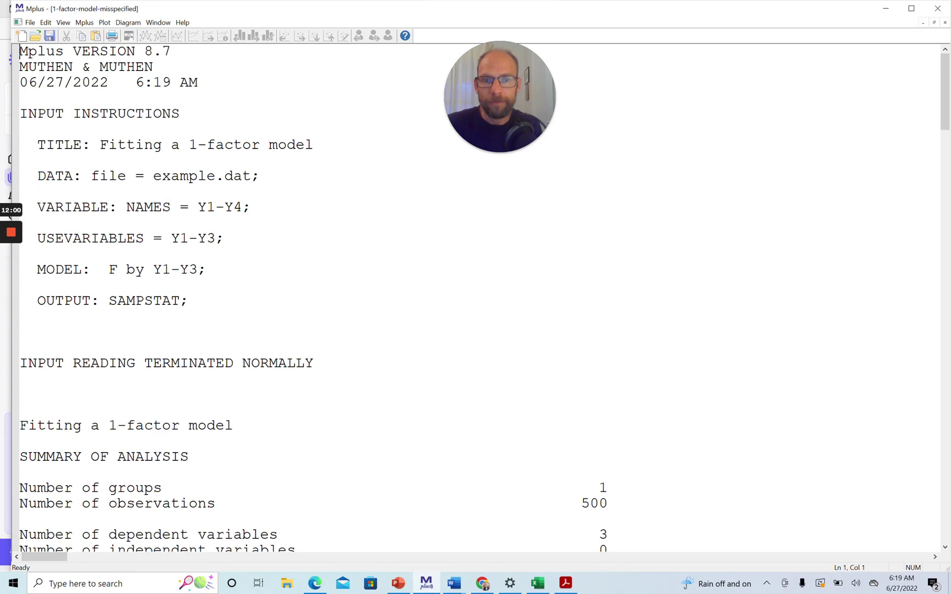
Examine the new output, highlighting the number of free parameters and the chi-square degrees of freedom and continuing to the MODEL RESULTS
left_click_drag(943, 129, 929, 333)
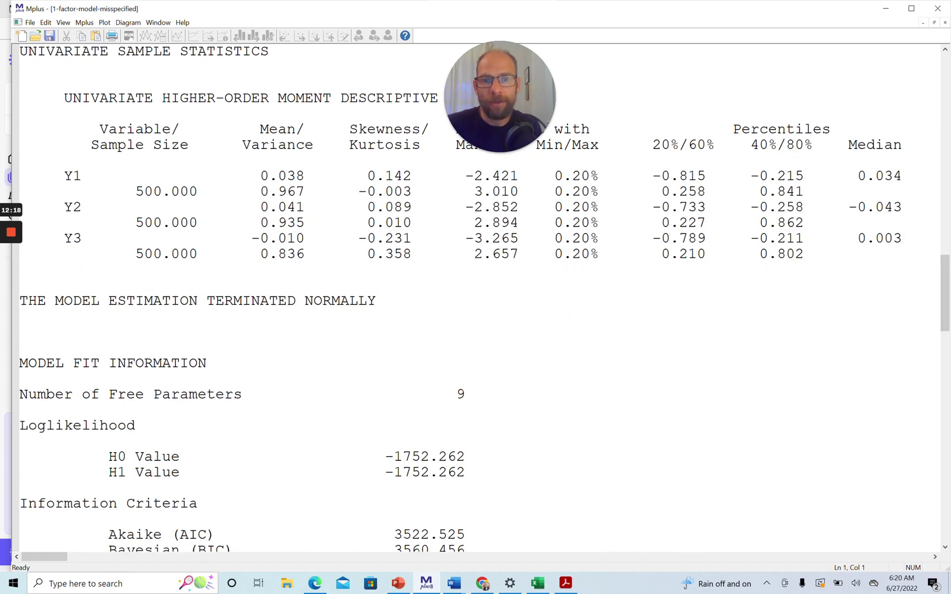
left_click_drag(457, 394, 467, 395)
left_click_drag(946, 284, 946, 329)
left_click(411, 380)
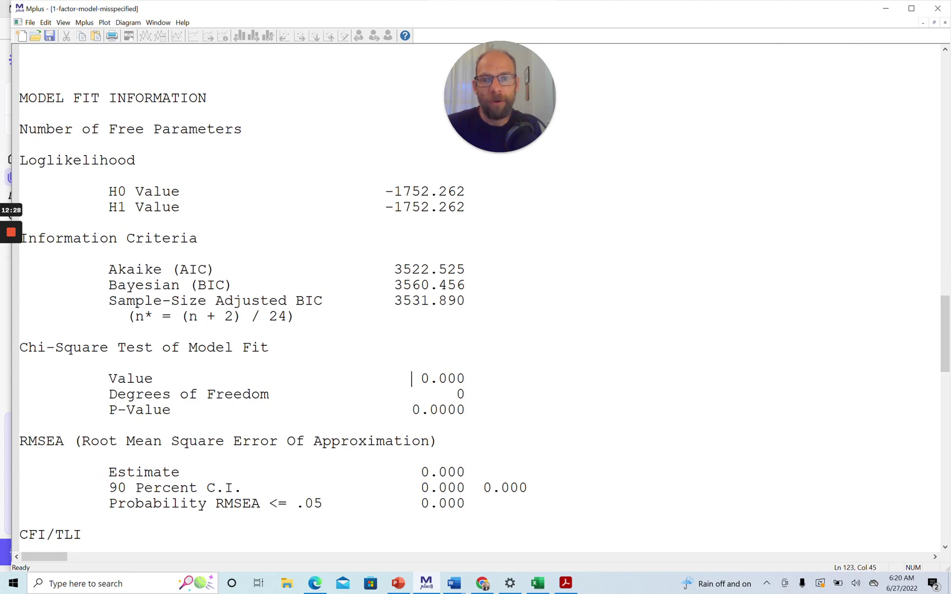
left_click_drag(411, 380, 465, 395)
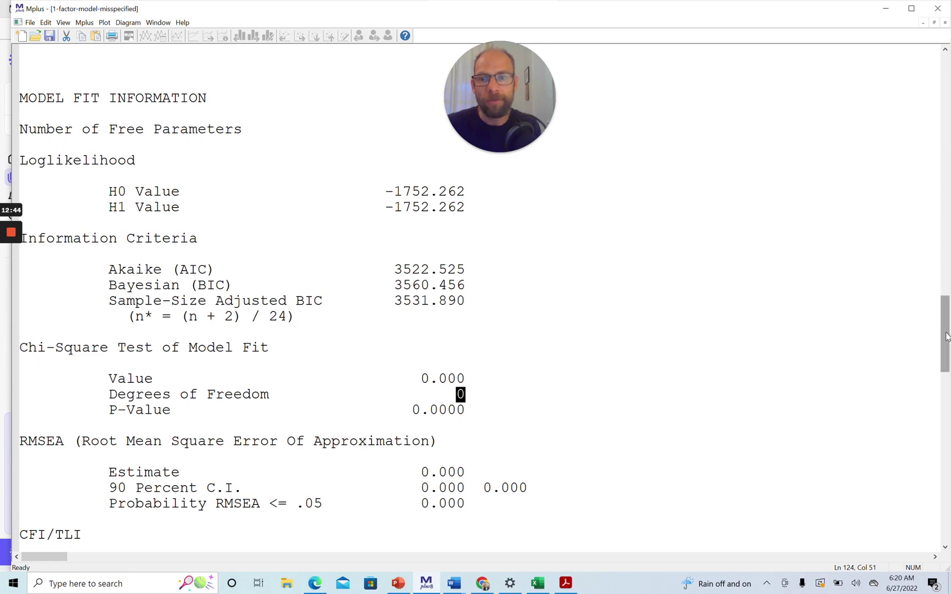
left_click_drag(947, 337, 947, 438)
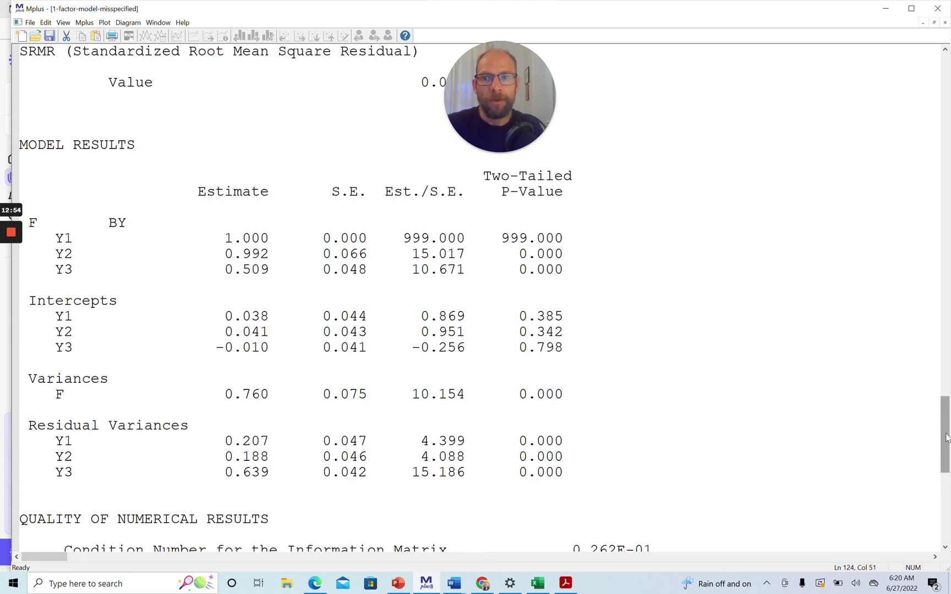